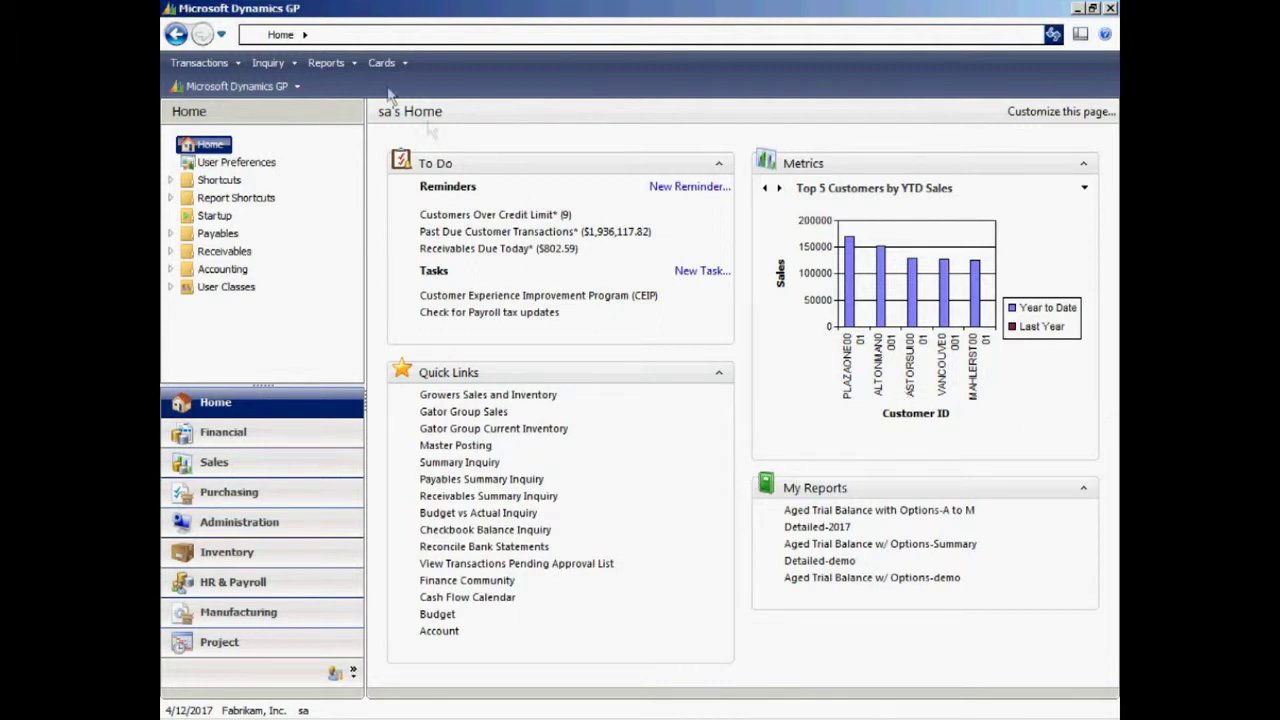
Step: Open the company e-mail settings and bring up the Sales Series e-mail setup
{"action": "left_click", "coordinate": [266, 86]}
{"action": "mouse_move", "coordinate": [275, 175]}
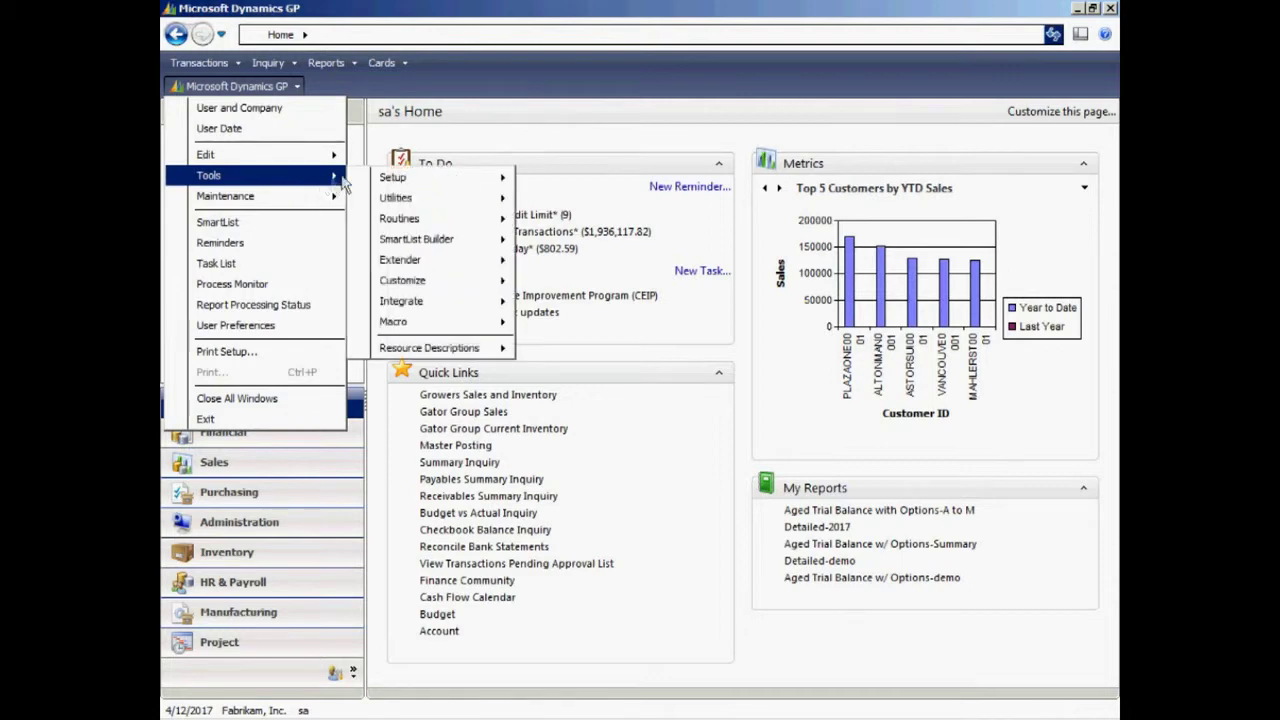
{"action": "mouse_move", "coordinate": [455, 187]}
{"action": "mouse_move", "coordinate": [570, 220]}
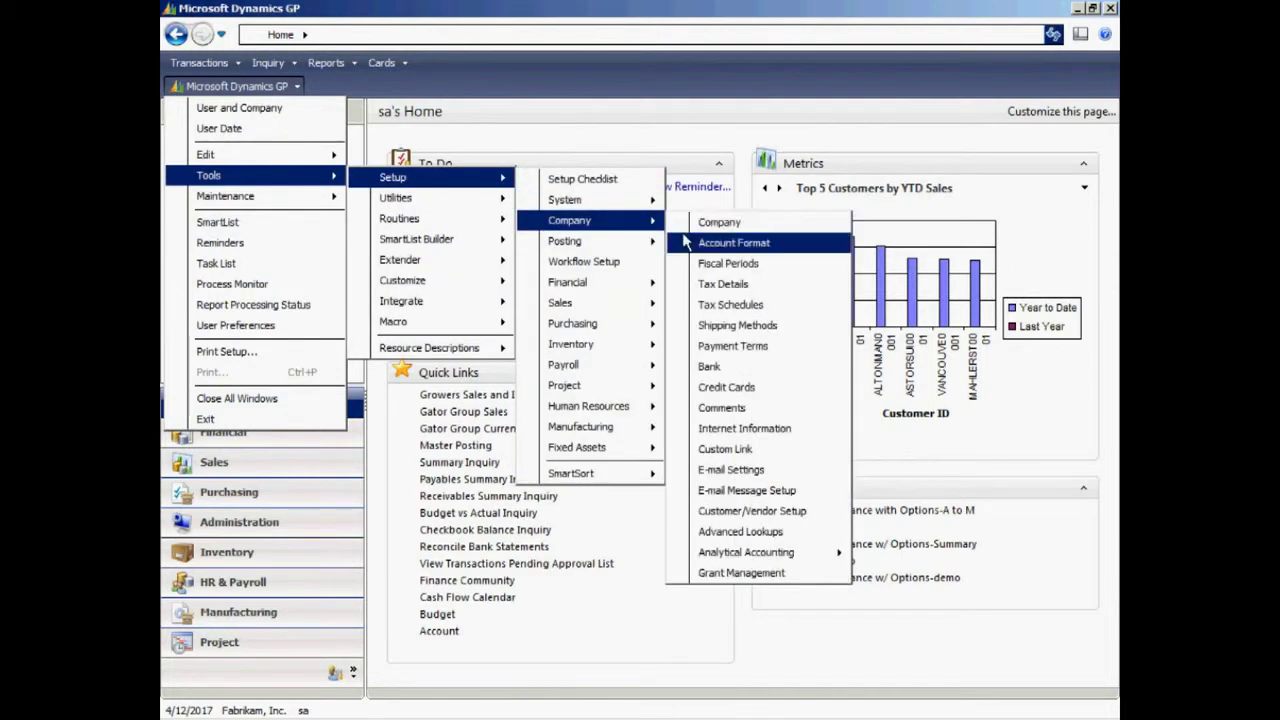
{"action": "left_click", "coordinate": [748, 470]}
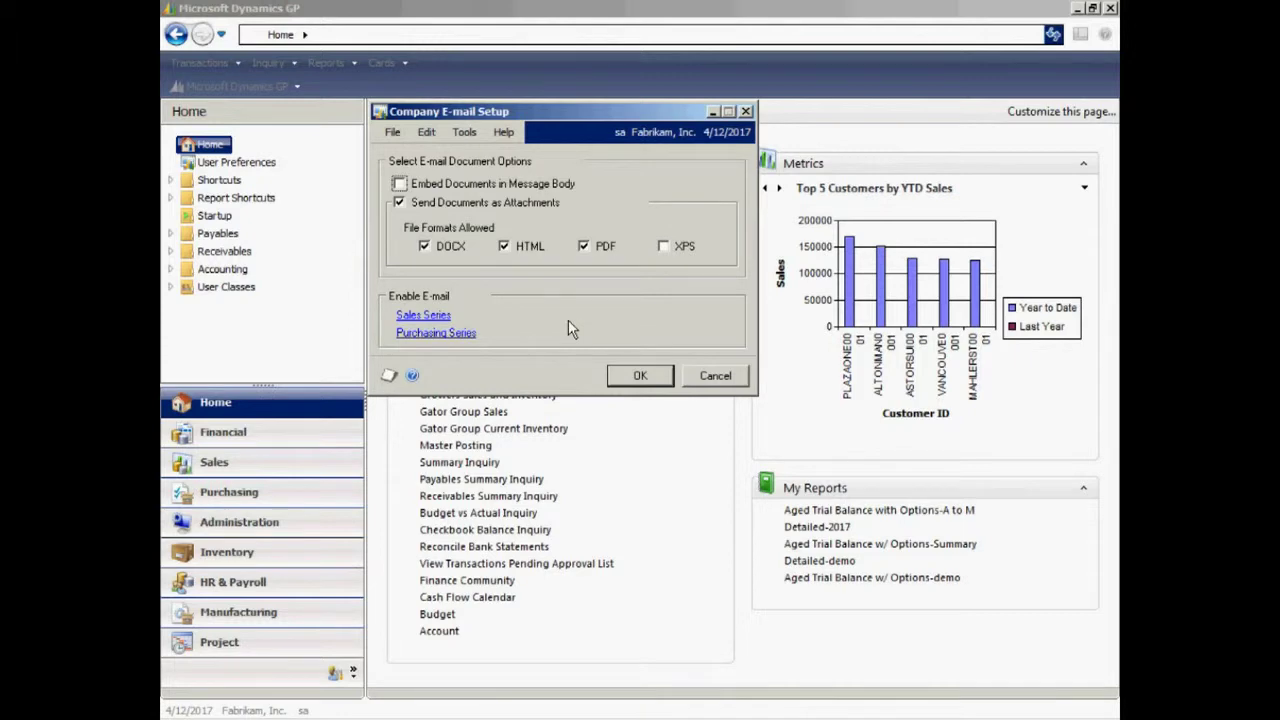
{"action": "left_click", "coordinate": [423, 316]}
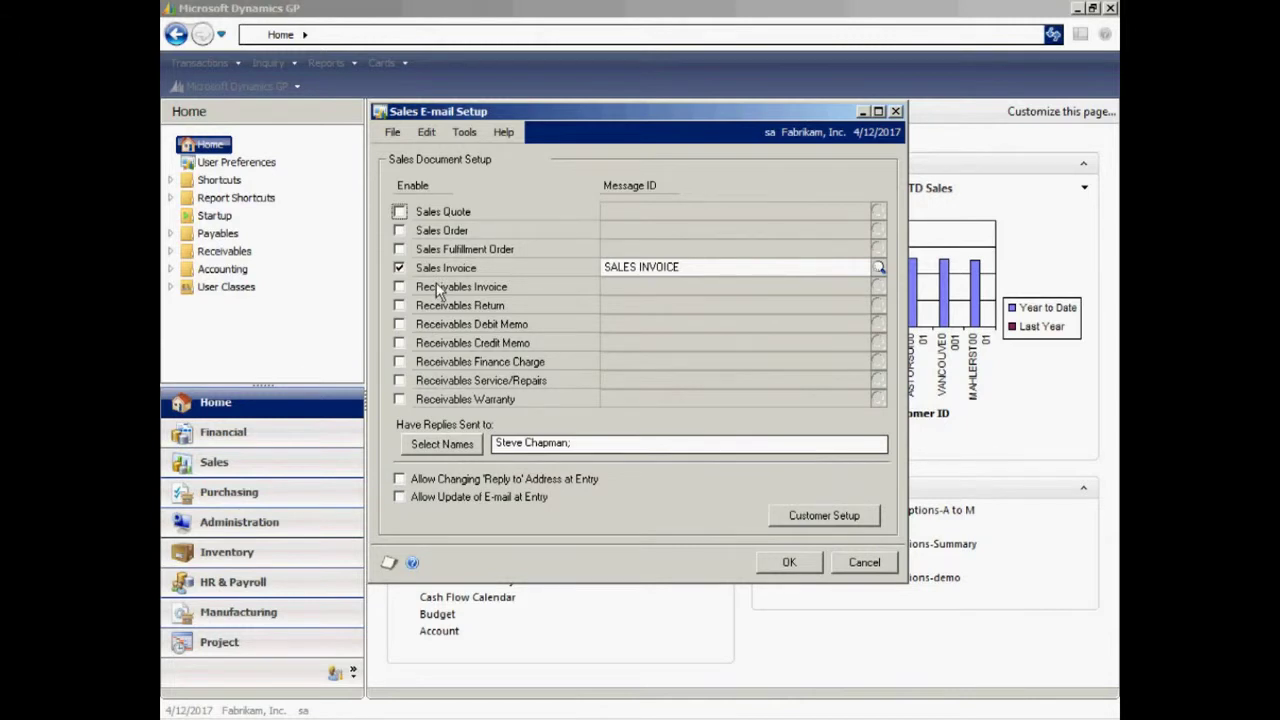
Step: Review the SALES INVOICE message's subject and body, and keep it selected as the Sales Invoice message ID
{"action": "left_click", "coordinate": [879, 267]}
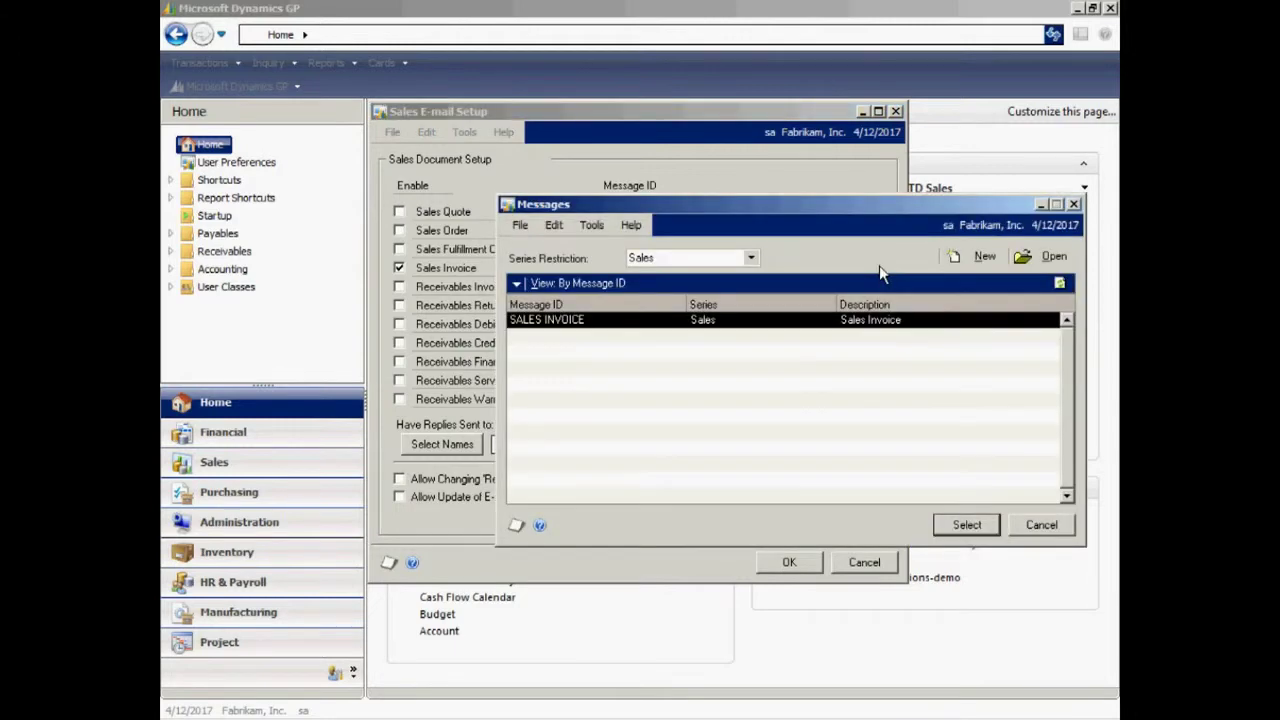
{"action": "left_click", "coordinate": [1032, 259]}
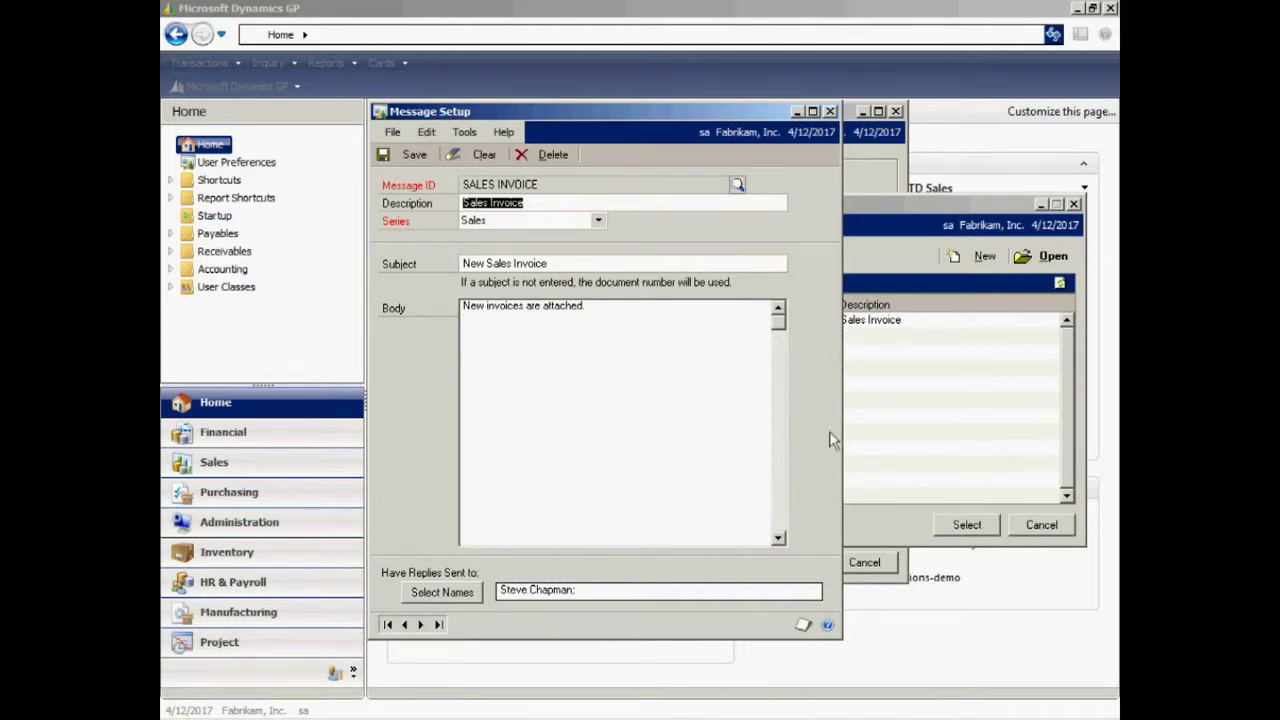
{"action": "left_click", "coordinate": [411, 154]}
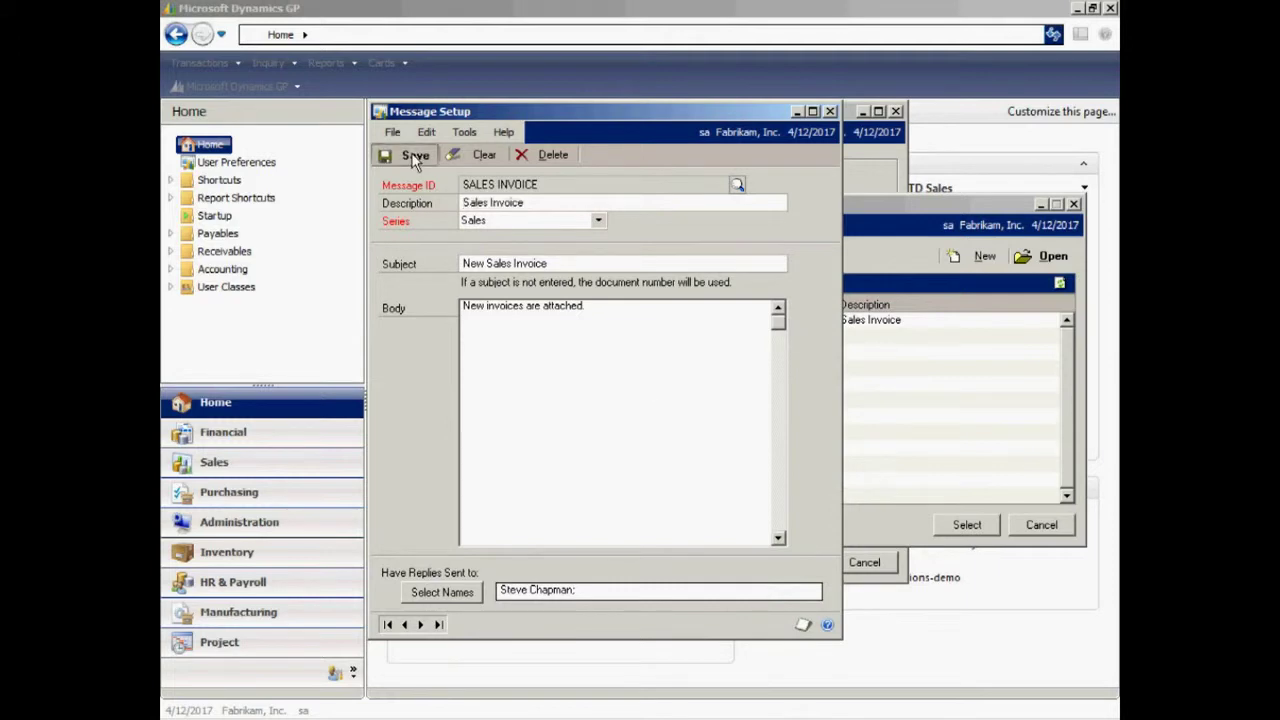
{"action": "left_click", "coordinate": [830, 111]}
{"action": "left_click", "coordinate": [966, 524]}
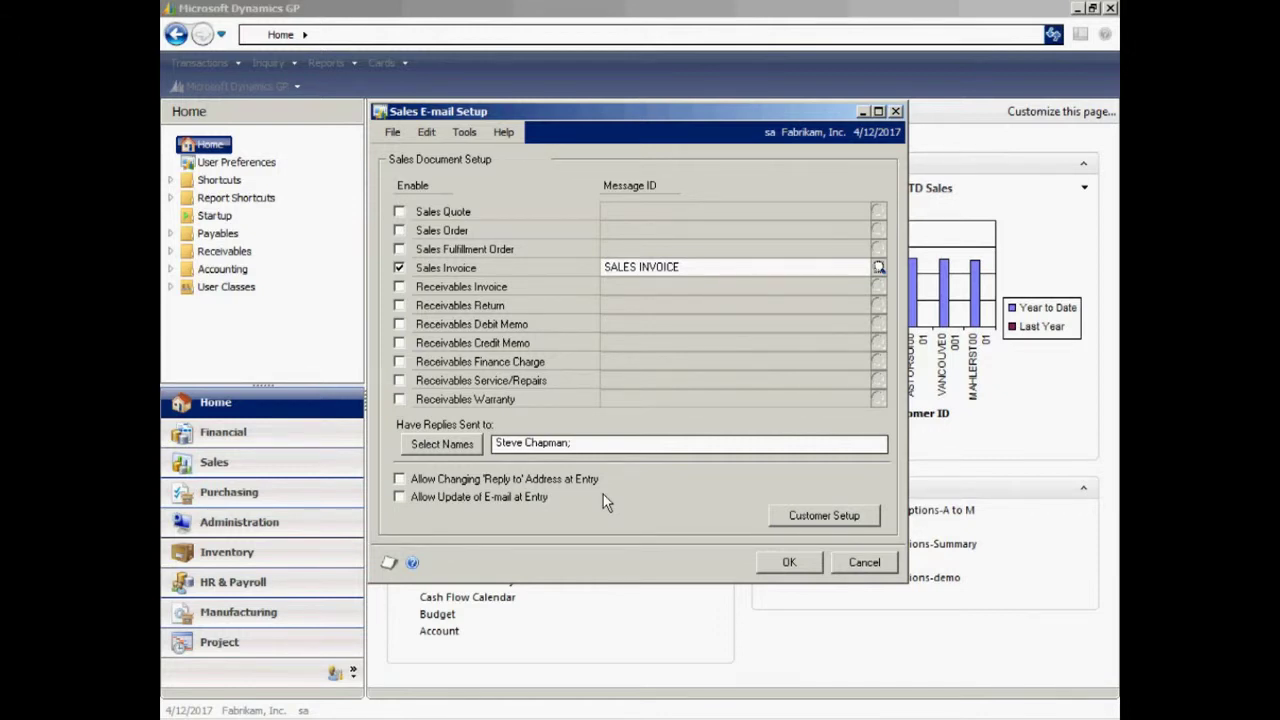
Step: Go from the sales e-mail setup to the customer list and open the Advanced Paper Co. record for editing
{"action": "left_click", "coordinate": [801, 514]}
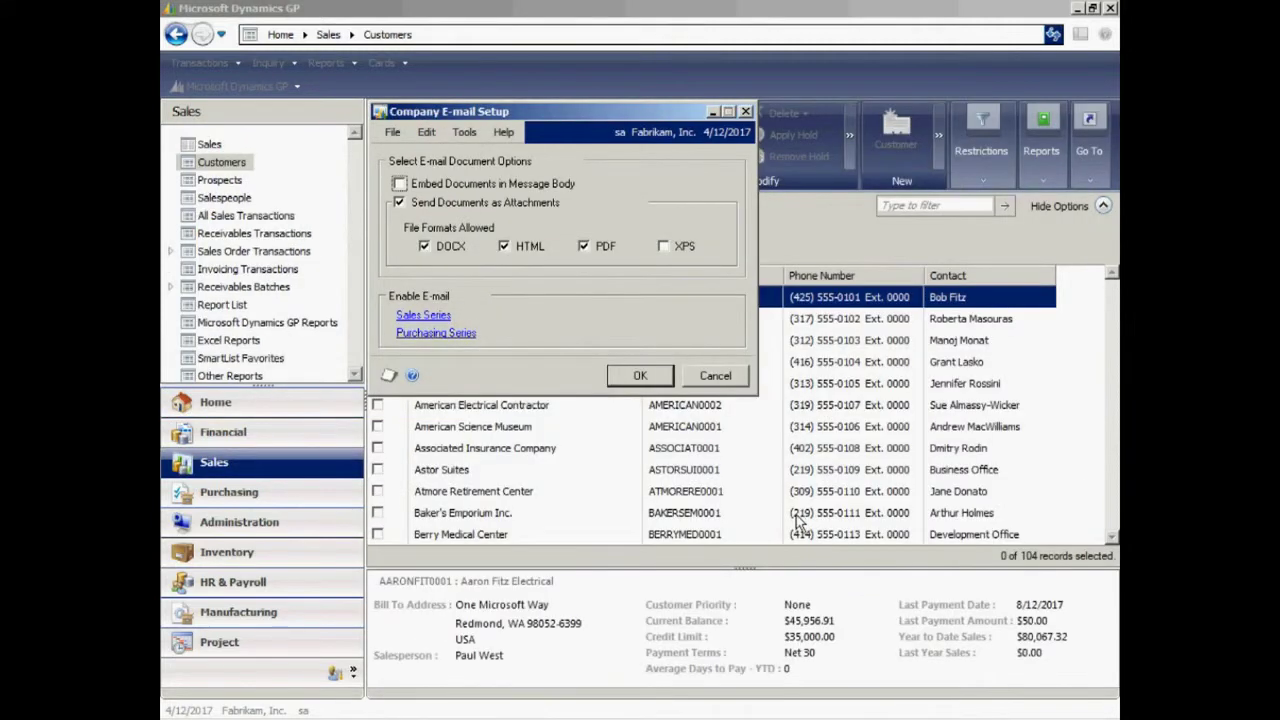
{"action": "left_click", "coordinate": [700, 380]}
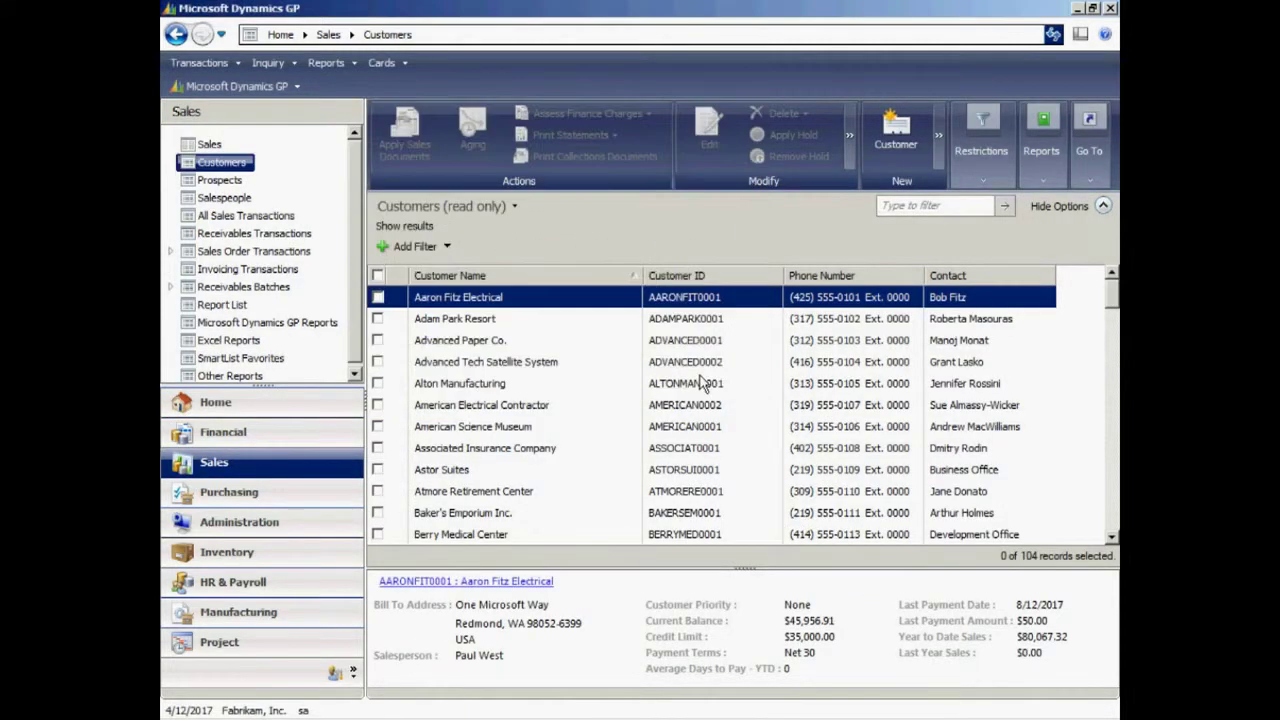
{"action": "left_click", "coordinate": [377, 340]}
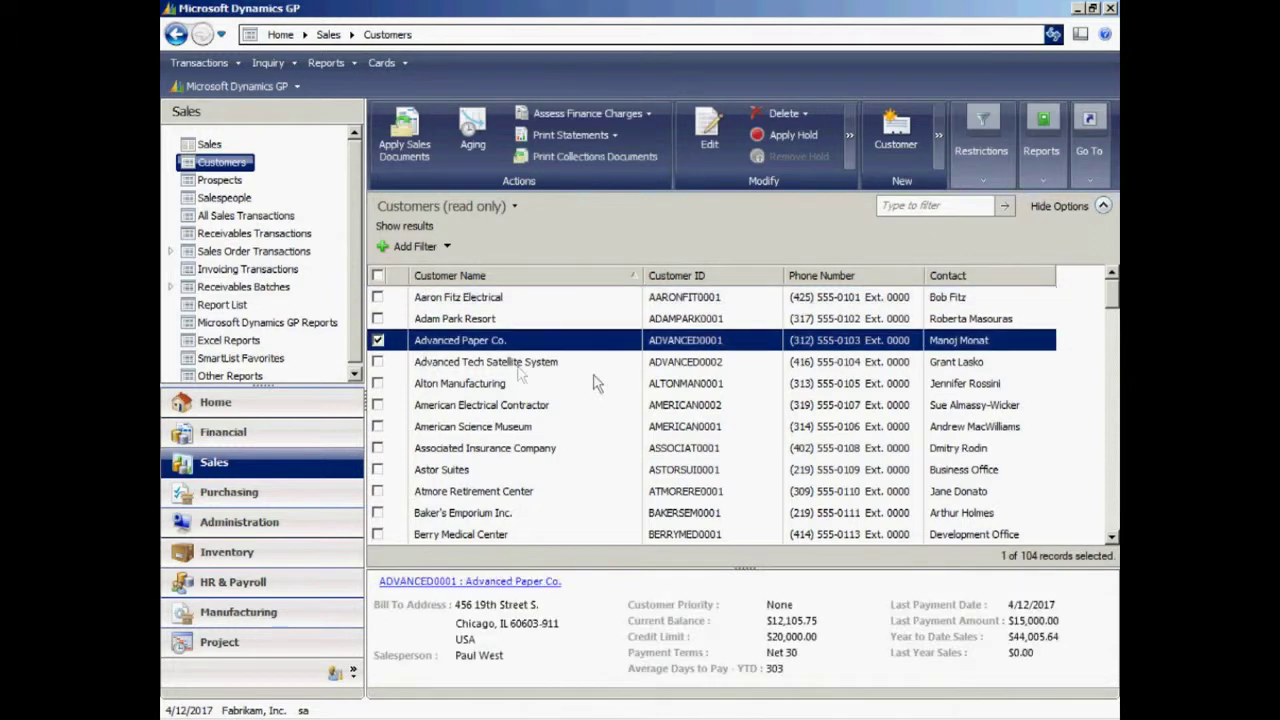
{"action": "left_click", "coordinate": [708, 136]}
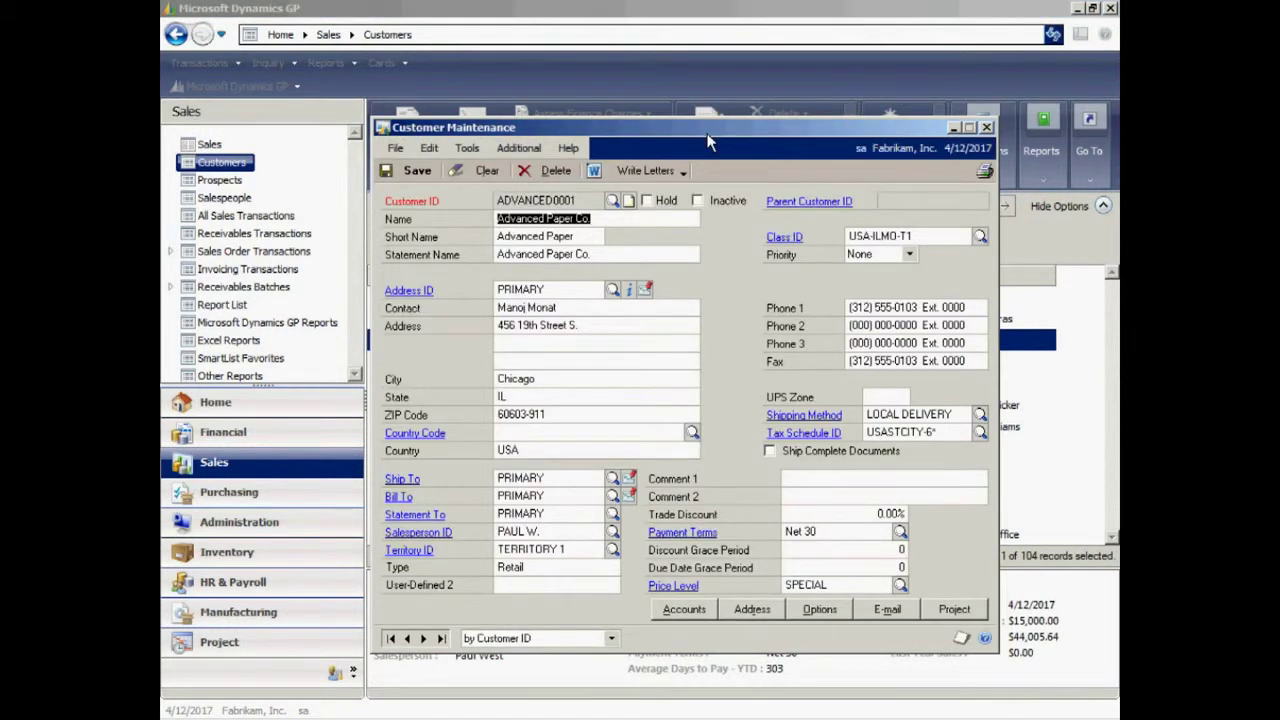
Step: Examine the e-mail addresses stored for Advanced Paper Co.'s bill-to address and open the customer's e-mail options
{"action": "left_click", "coordinate": [396, 498]}
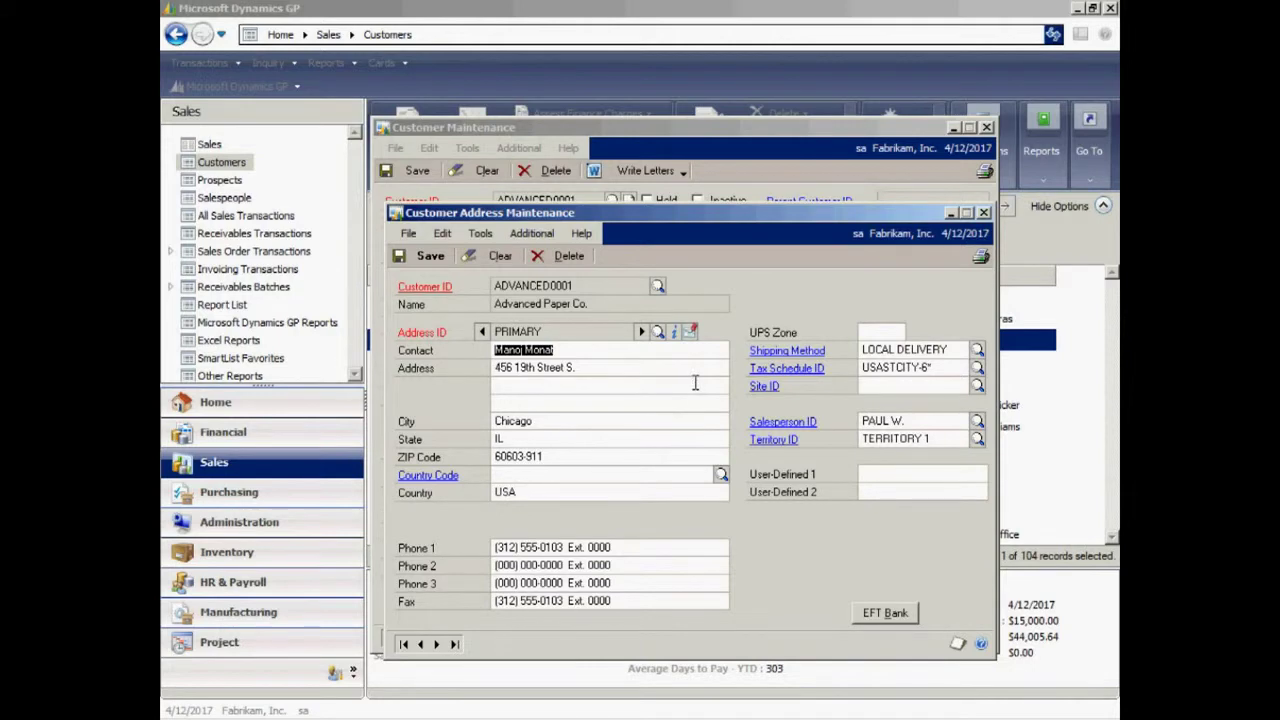
{"action": "left_click", "coordinate": [689, 331]}
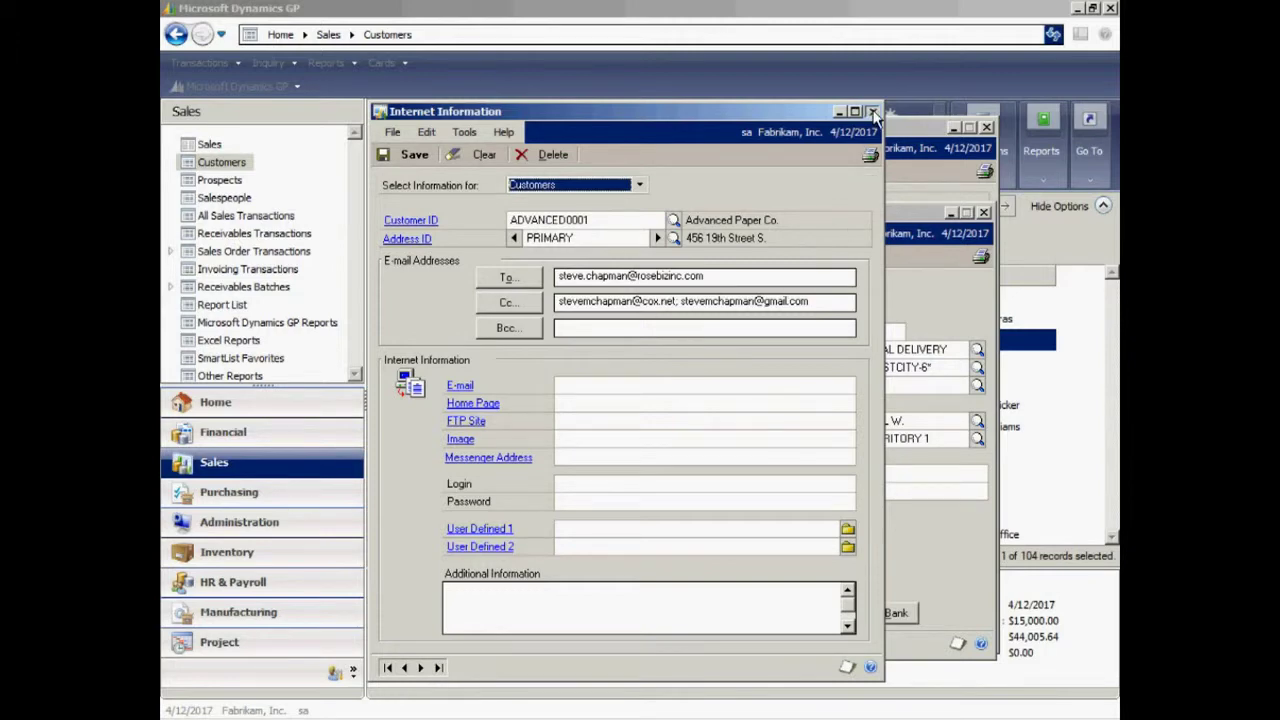
{"action": "left_click", "coordinate": [872, 111]}
{"action": "left_click", "coordinate": [984, 212]}
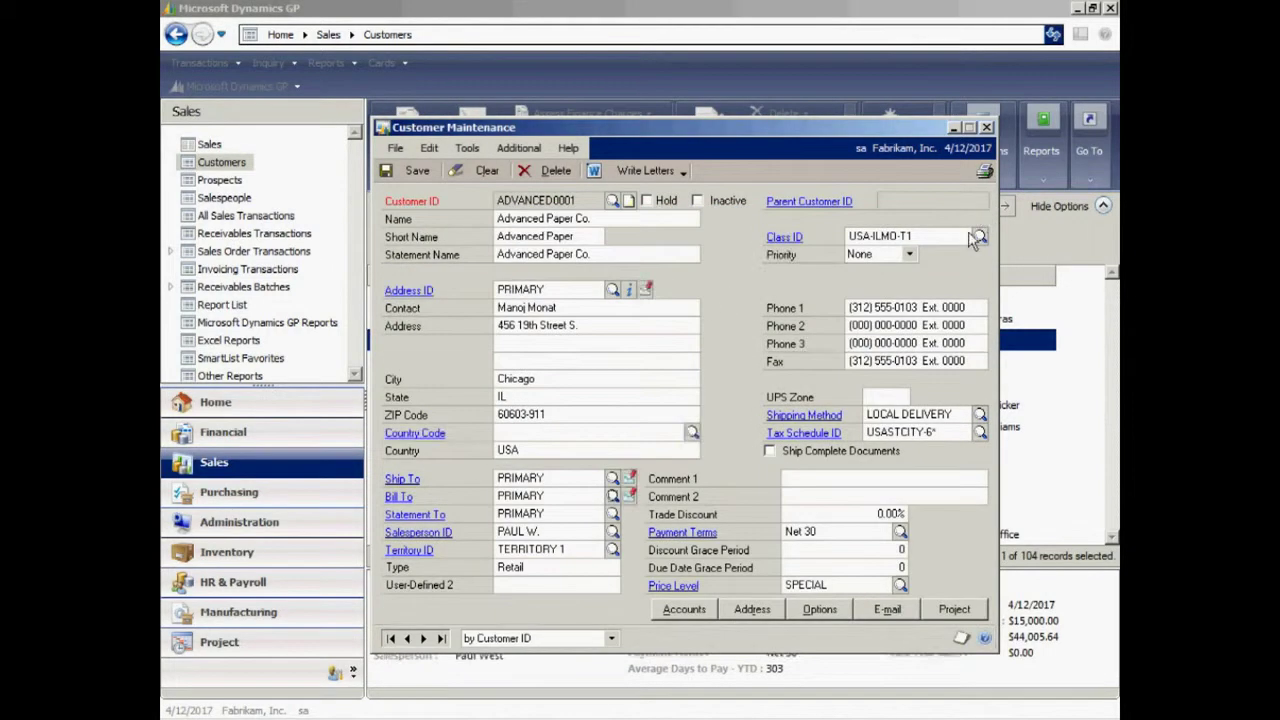
{"action": "left_click", "coordinate": [888, 611]}
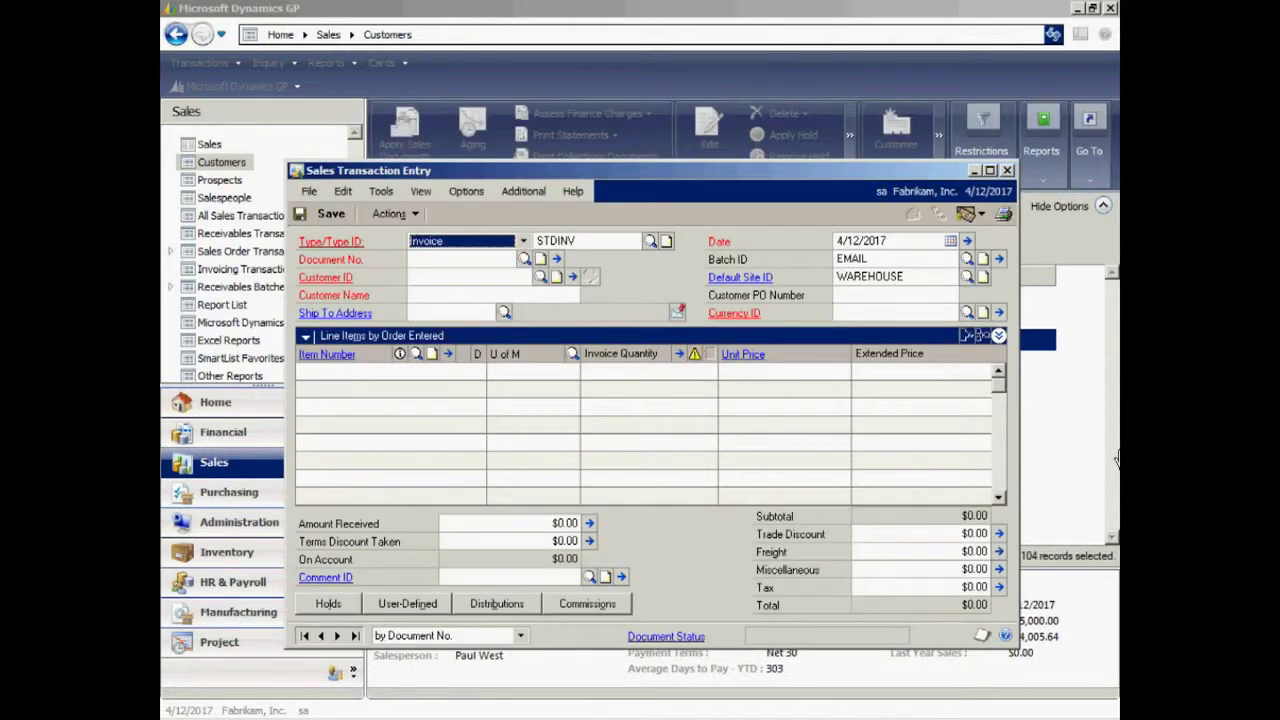
Step: Check the e-mail recipients and message of the Advanced Paper Co. invoice in batch EMAIL and send the invoice by e-mail
{"action": "left_click", "coordinate": [524, 260]}
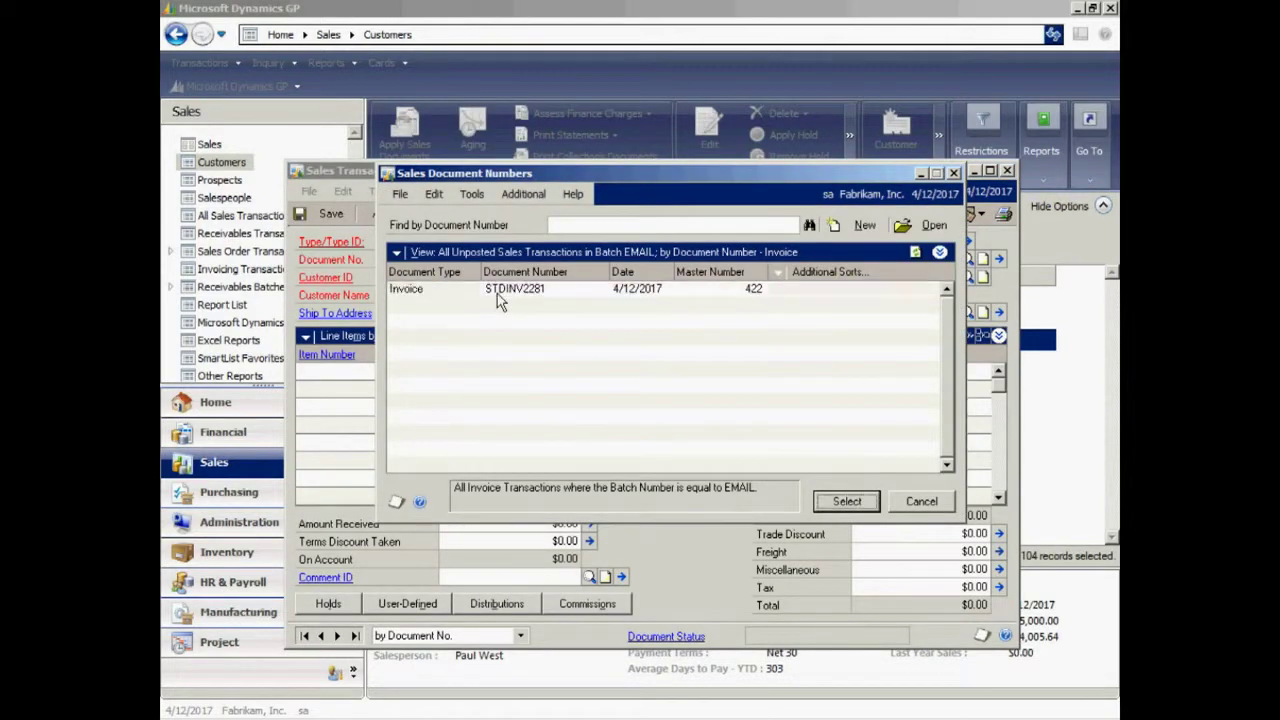
{"action": "key", "text": "Return"}
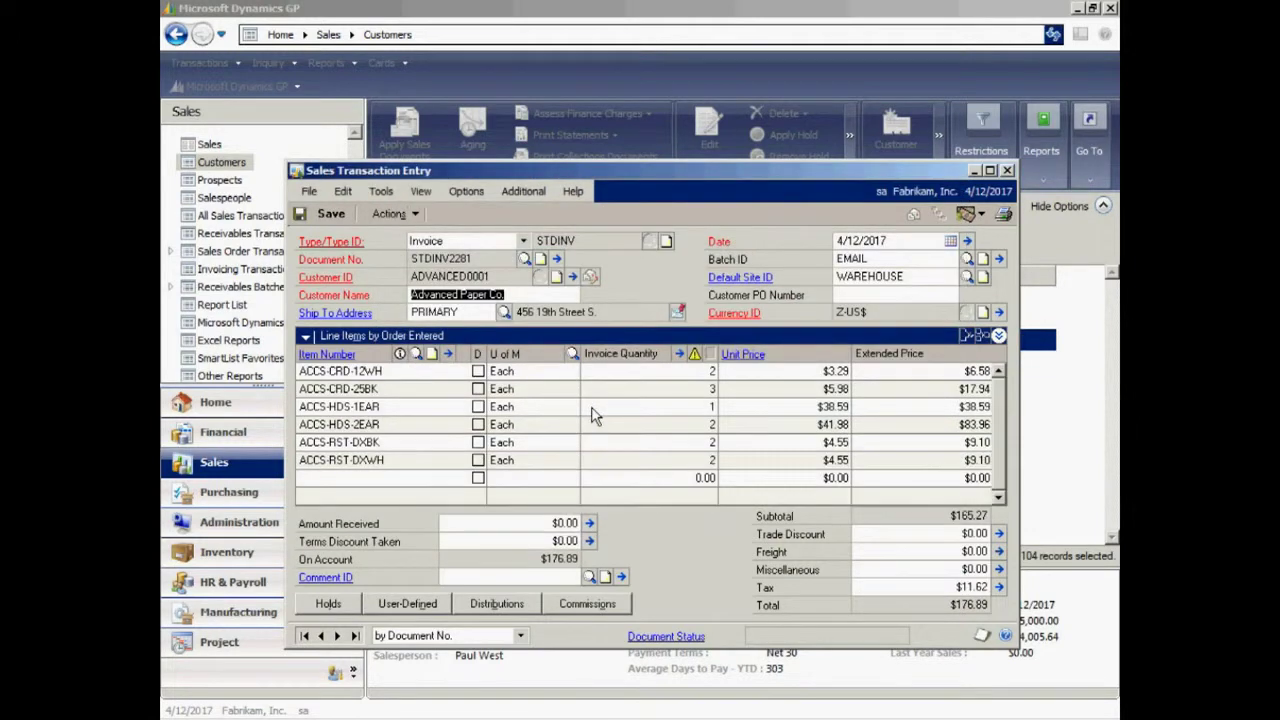
{"action": "left_click", "coordinate": [590, 277]}
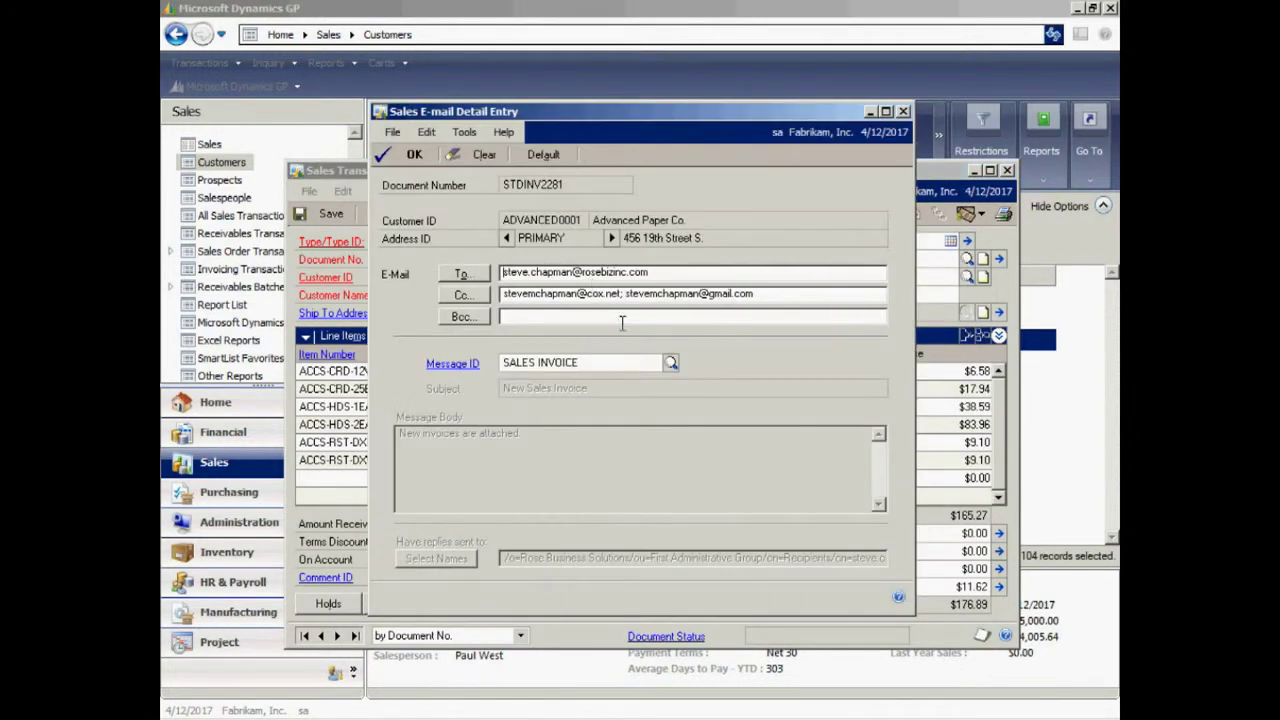
{"action": "left_click", "coordinate": [903, 112]}
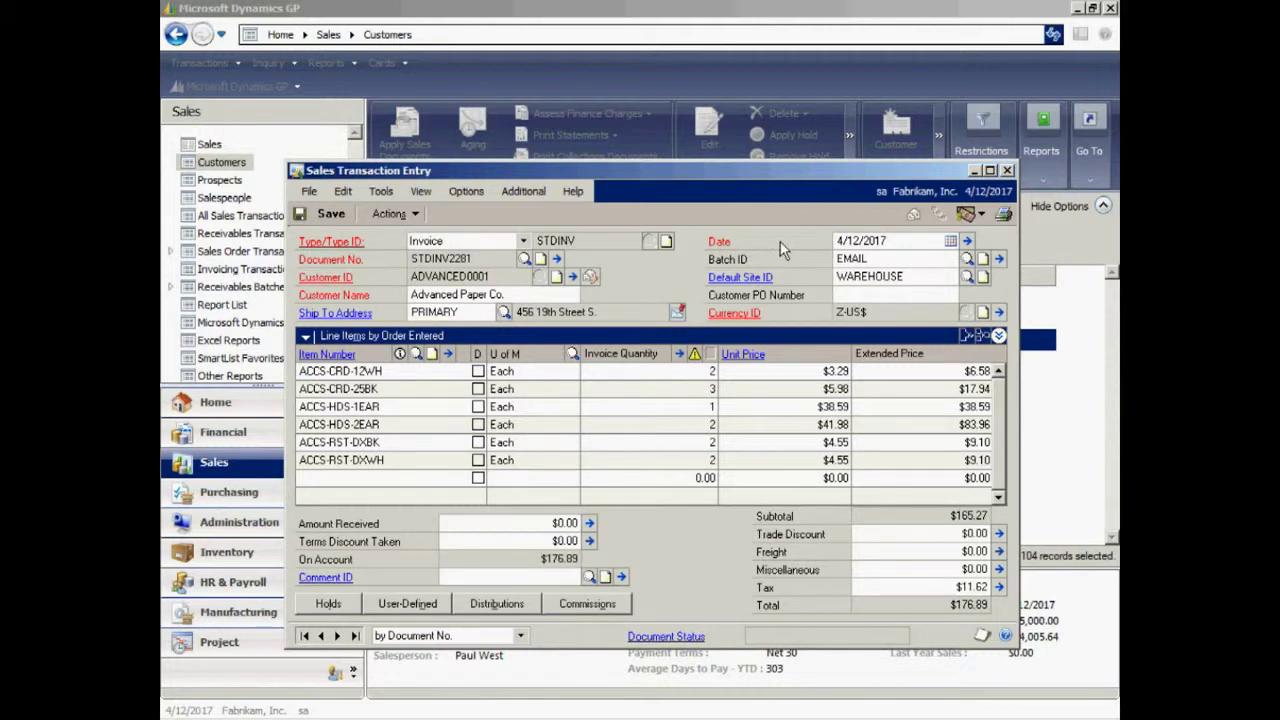
{"action": "left_click", "coordinate": [915, 214]}
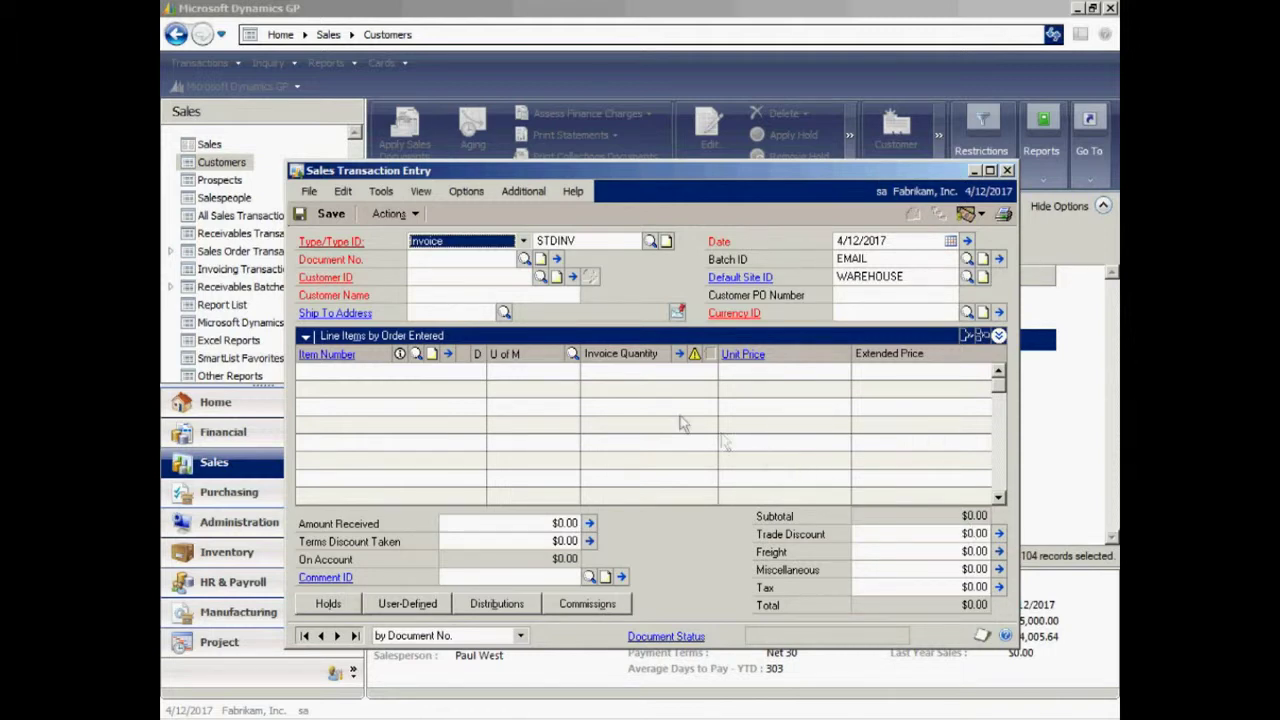
Step: Reopen the Advanced Paper Co. invoice, open its EMAIL batch record, and save and close the sales transaction
{"action": "left_click", "coordinate": [524, 261]}
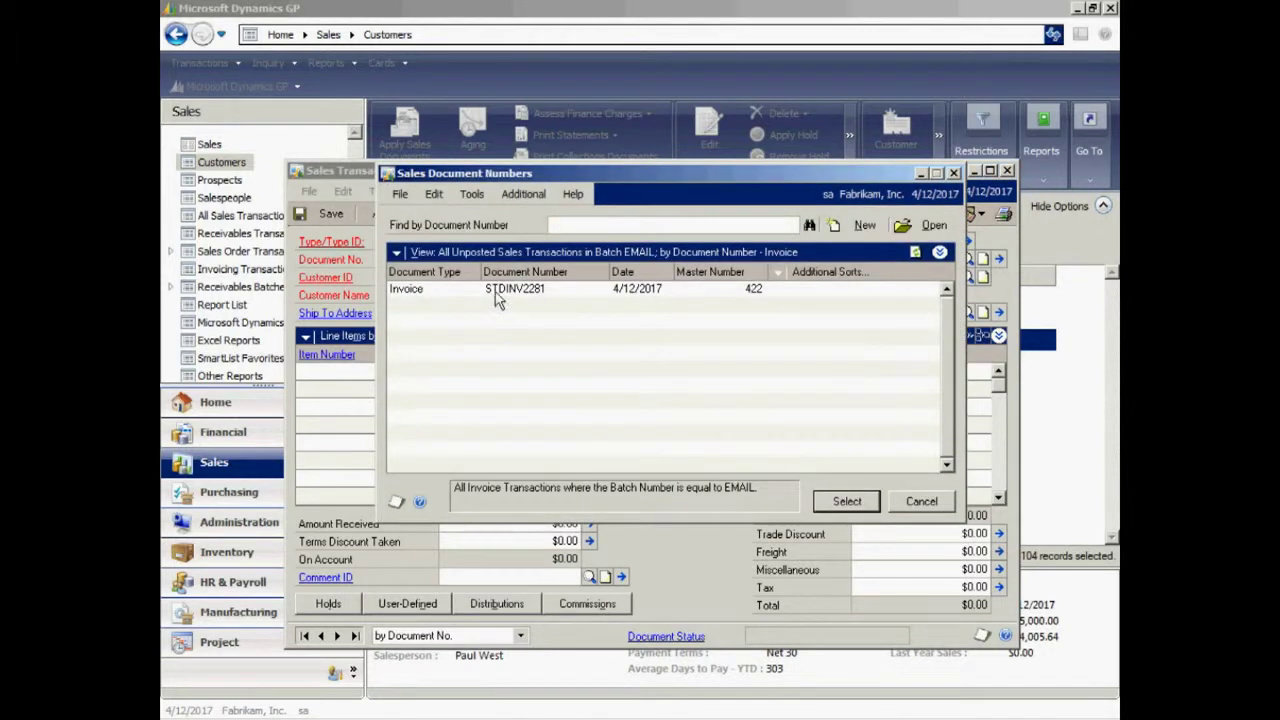
{"action": "double_click", "coordinate": [500, 292]}
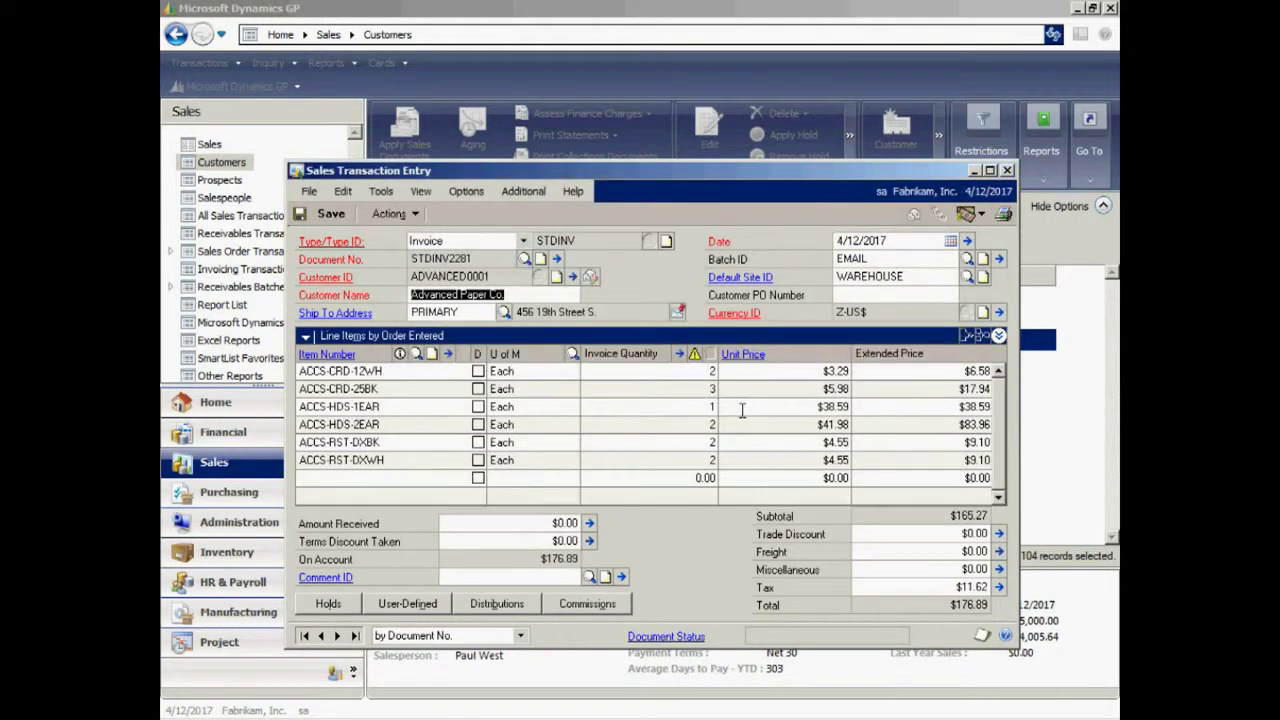
{"action": "left_click", "coordinate": [998, 259]}
{"action": "left_click", "coordinate": [318, 213]}
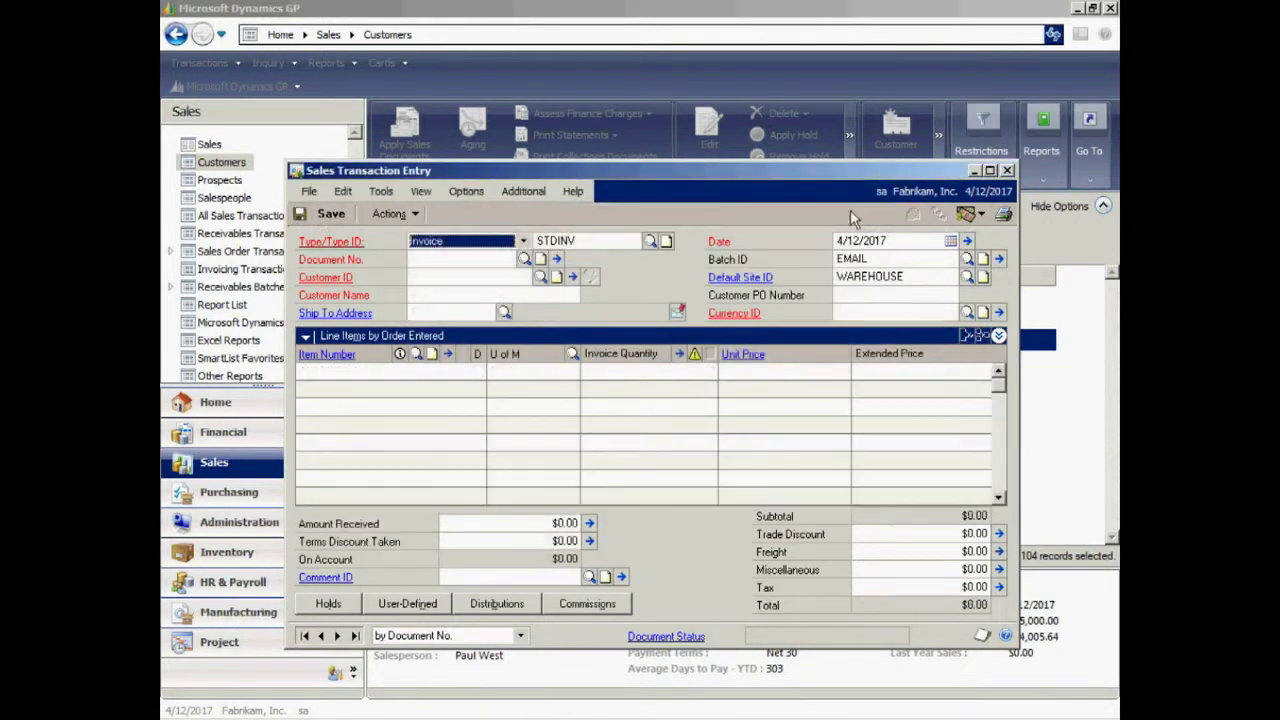
{"action": "left_click", "coordinate": [1007, 171]}
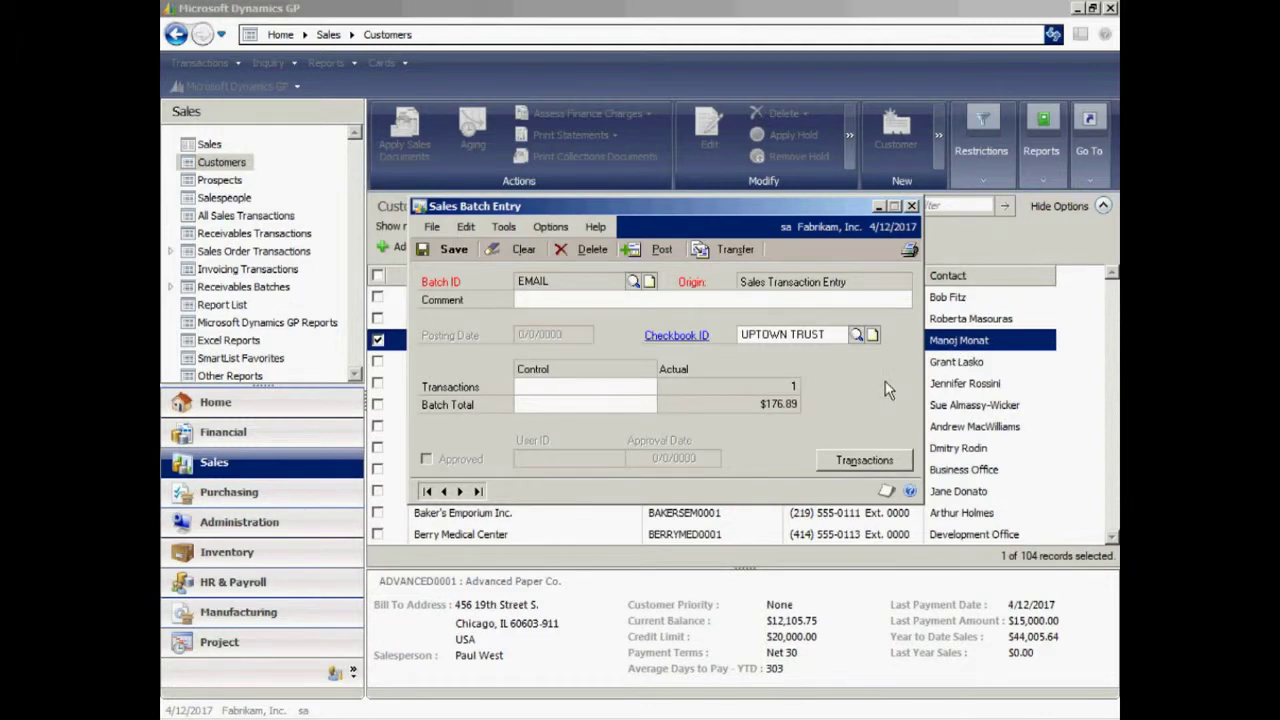
Step: Set the EMAIL batch's print options to include invoices, send documents in e-mail without printing, and reprint previously printed/sent documents
{"action": "left_click", "coordinate": [910, 250]}
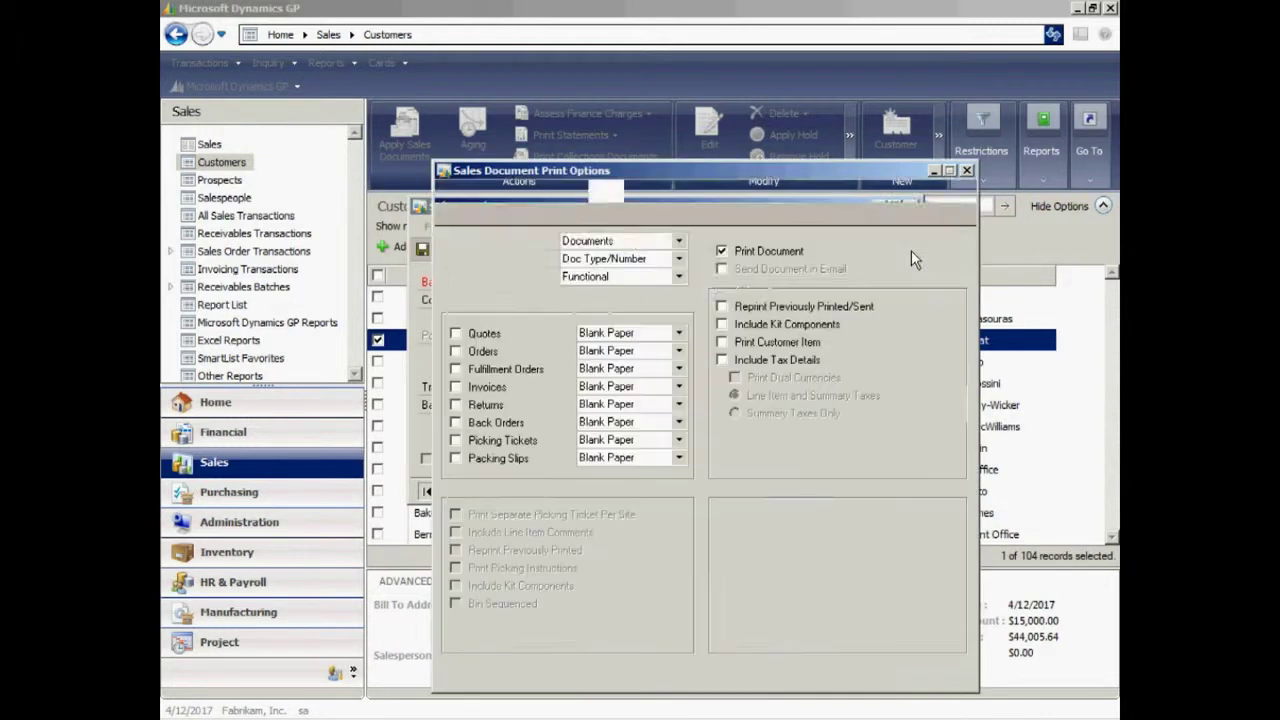
{"action": "left_click", "coordinate": [456, 388]}
{"action": "left_click", "coordinate": [721, 270]}
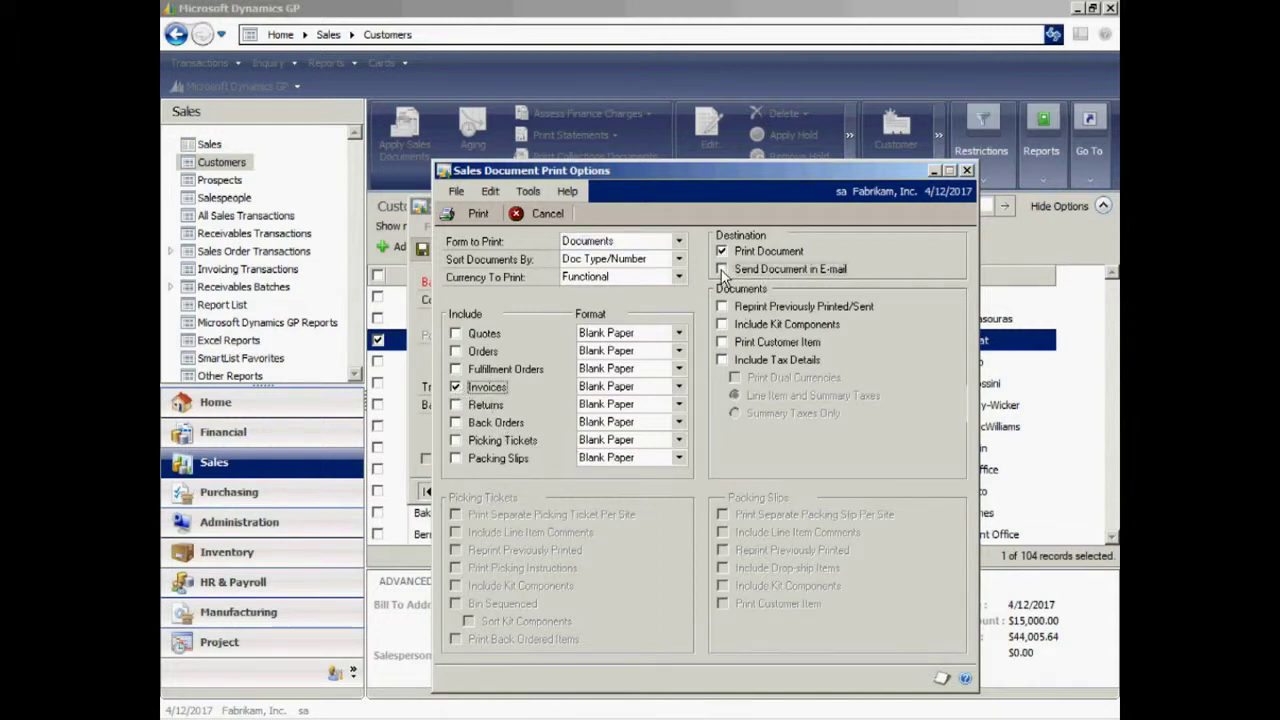
{"action": "left_click", "coordinate": [722, 252]}
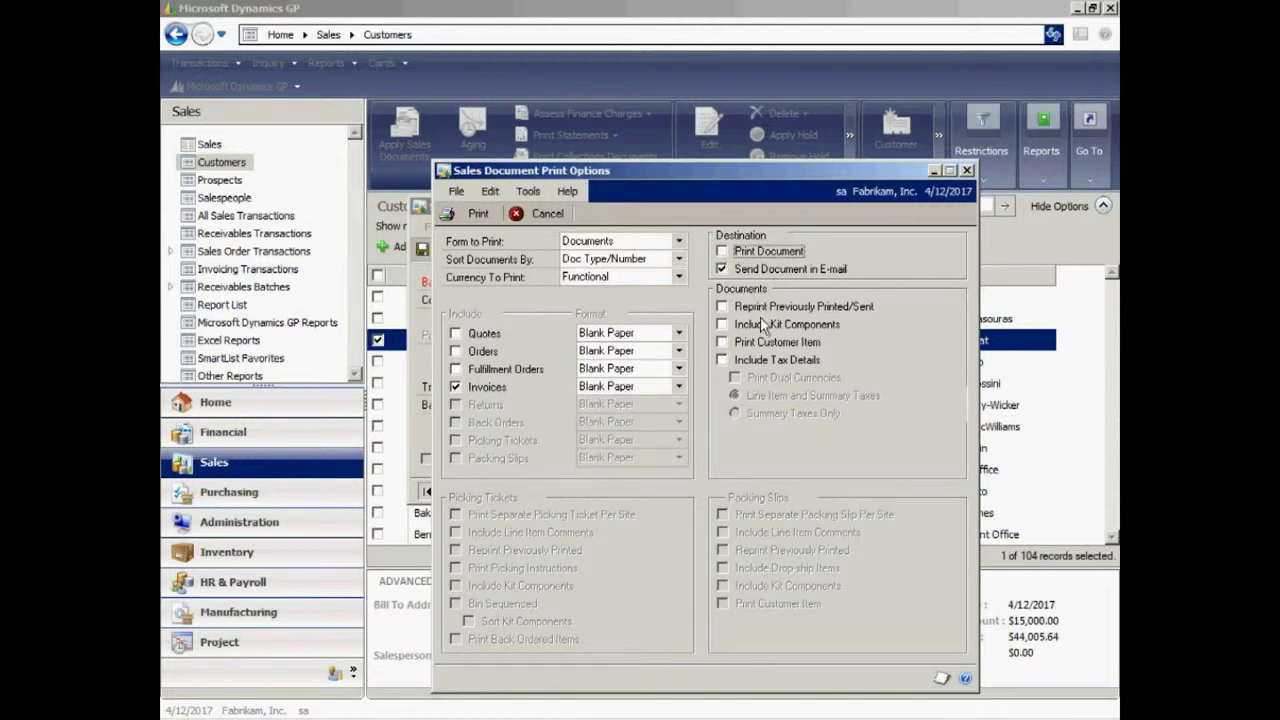
{"action": "left_click", "coordinate": [722, 308]}
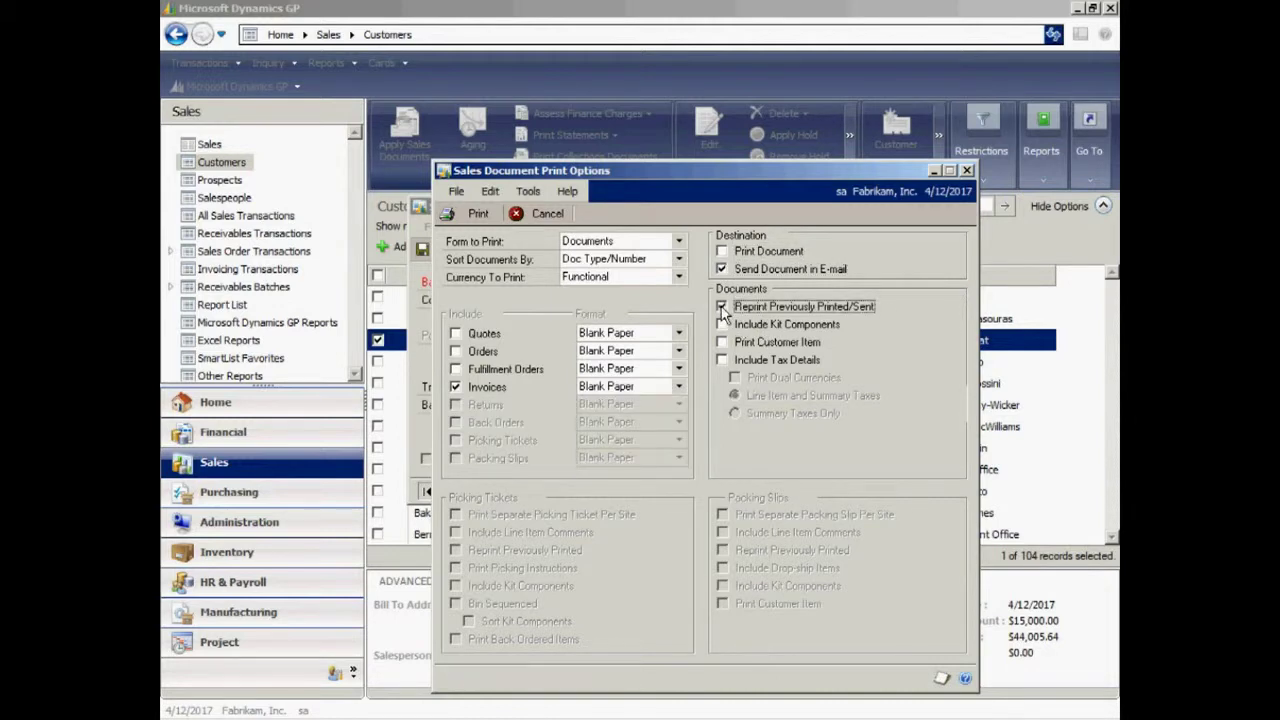
Step: Process the batch's documents for e-mailing and output the exception report to the screen
{"action": "left_click", "coordinate": [473, 213]}
{"action": "left_click", "coordinate": [490, 380]}
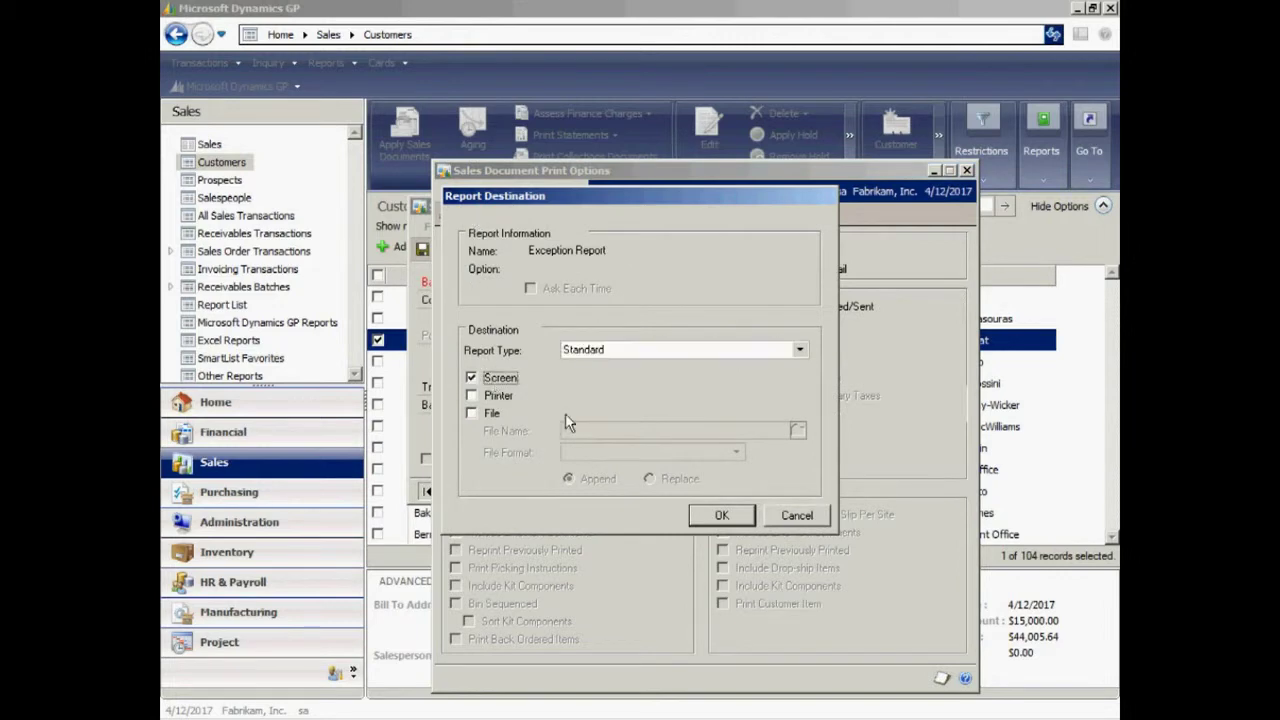
{"action": "left_click", "coordinate": [722, 515]}
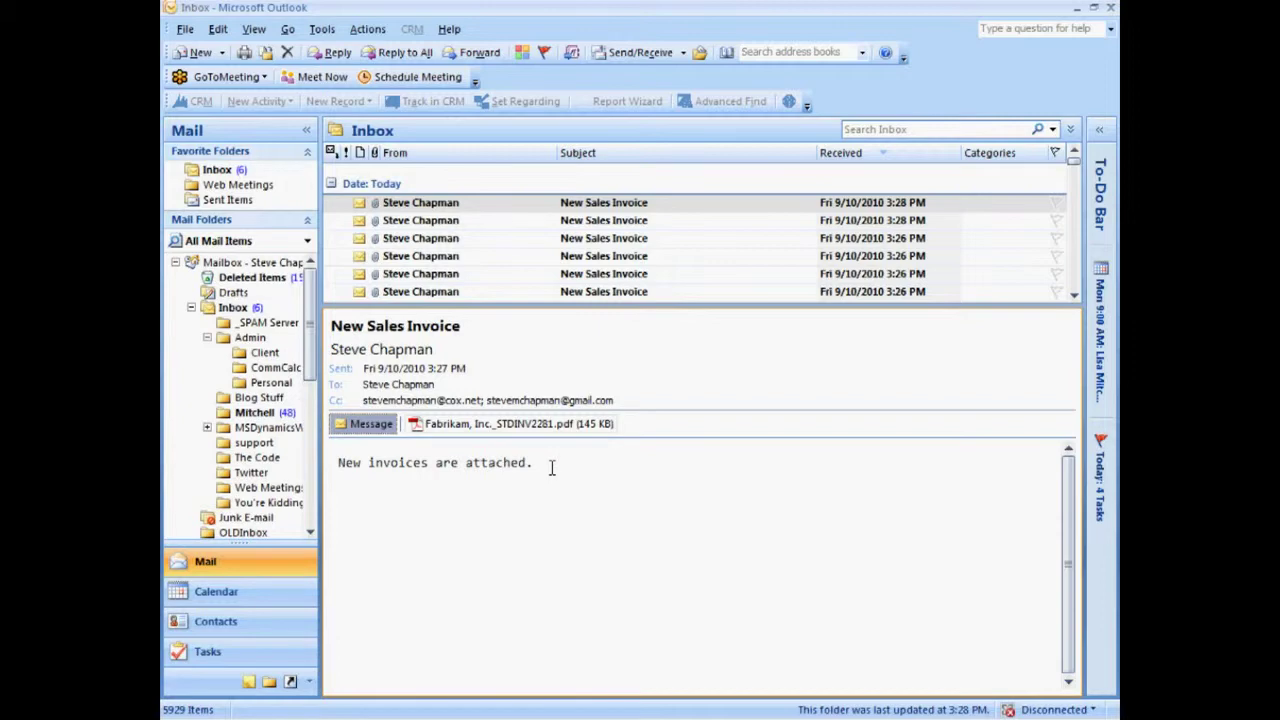
Step: Switch to the Outlook inbox and open the PDF invoice attached to the New Sales Invoice e-mail
{"action": "double_click", "coordinate": [498, 426]}
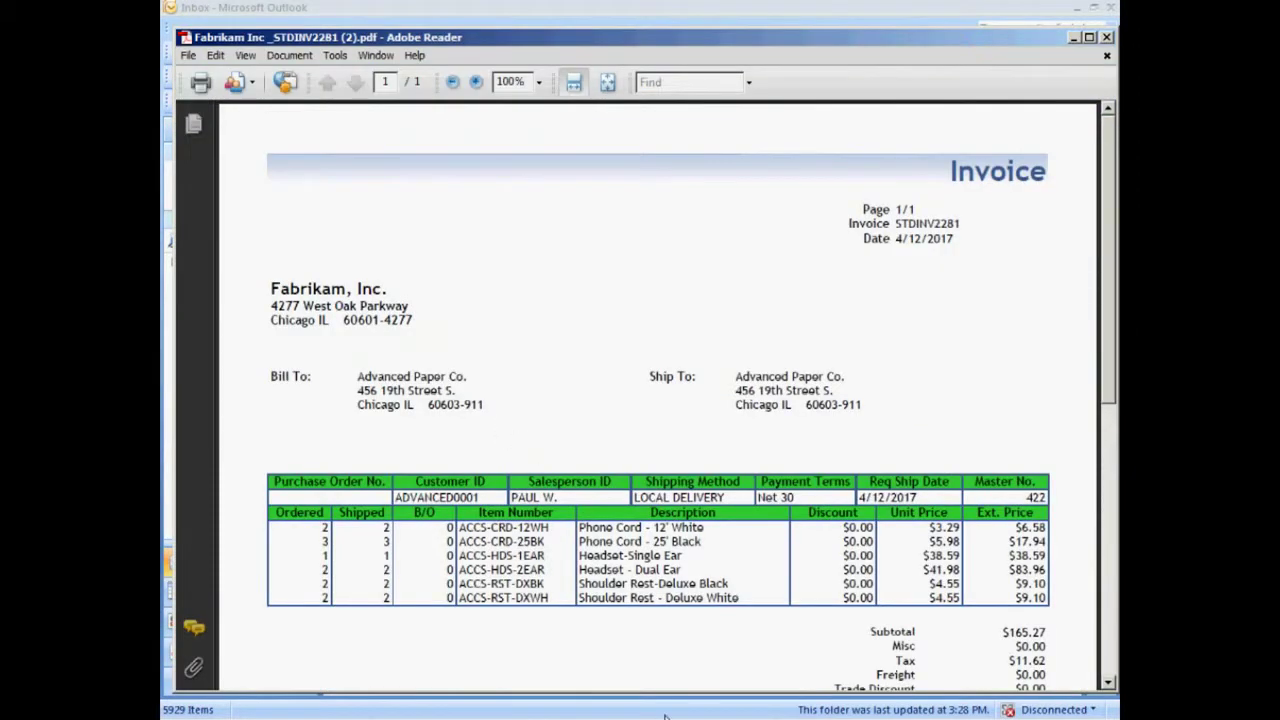